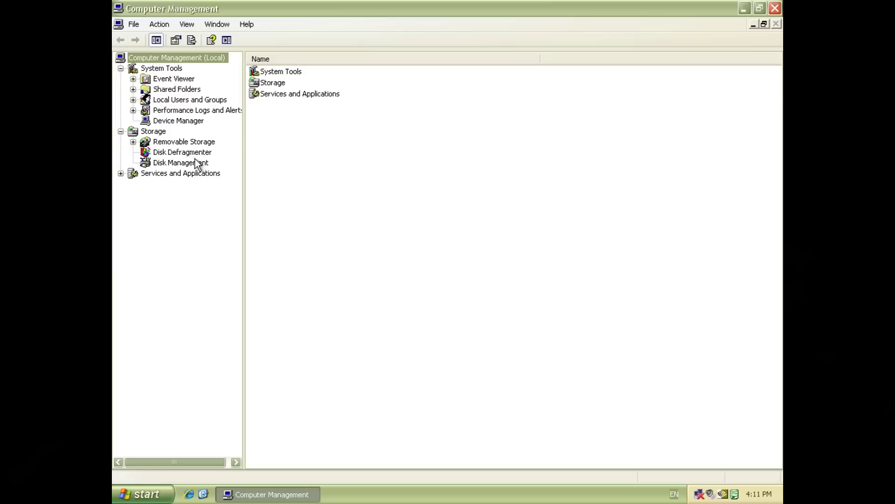
# - Open Disk Management and try to initialize Disk 0
pyautogui.click(193, 161)
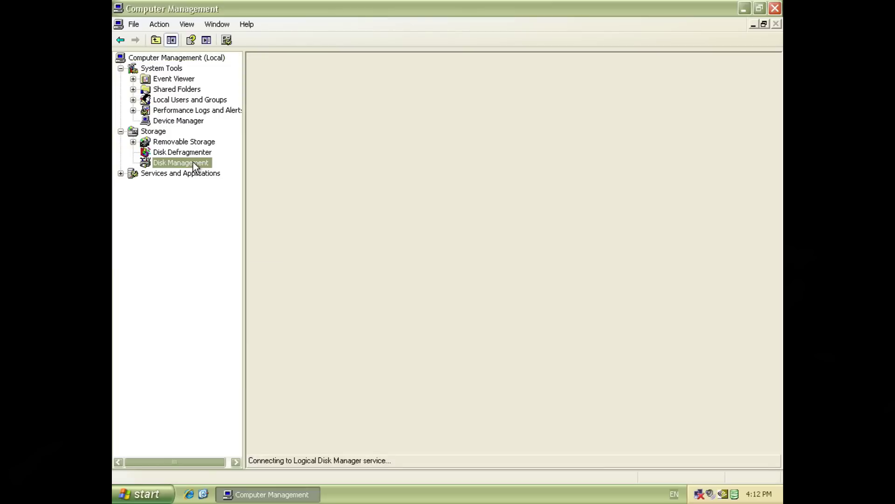
pyautogui.click(555, 305)
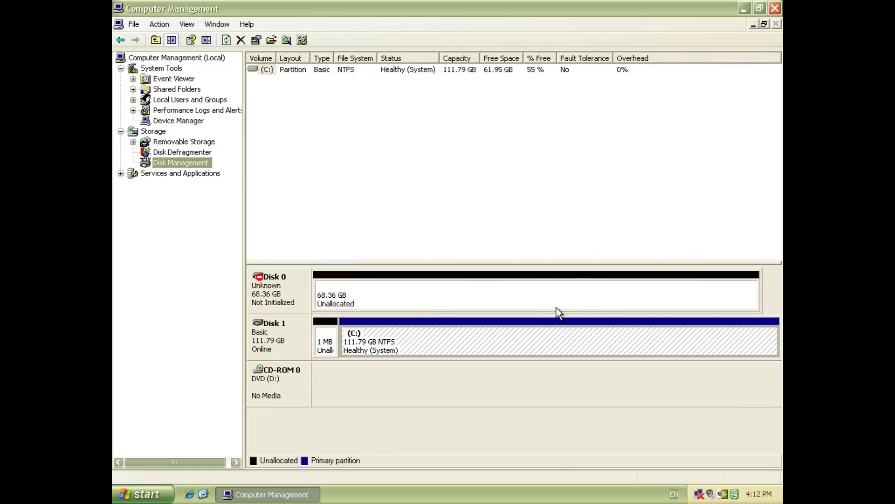
pyautogui.rightClick(284, 287)
pyautogui.click(294, 288)
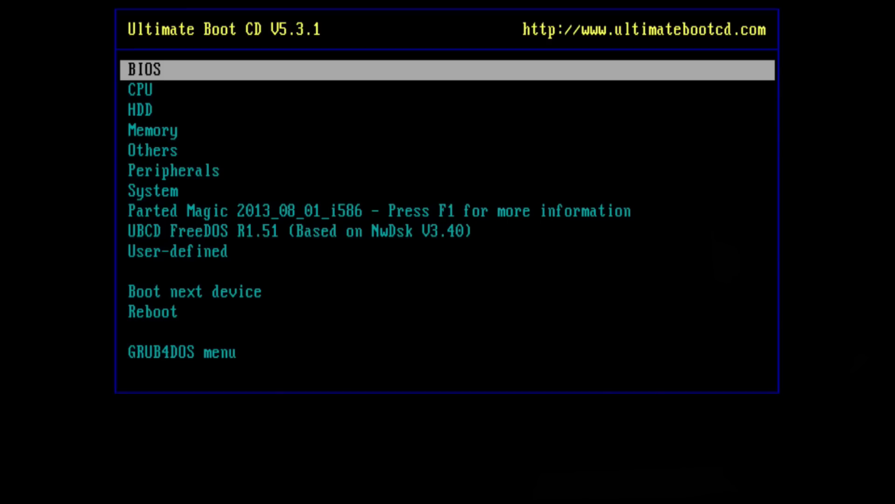
# - In the Ultimate Boot CD, open the list of HDD diagnosis tools
pyautogui.press('Down')
pyautogui.press('Down')
pyautogui.press('Return')
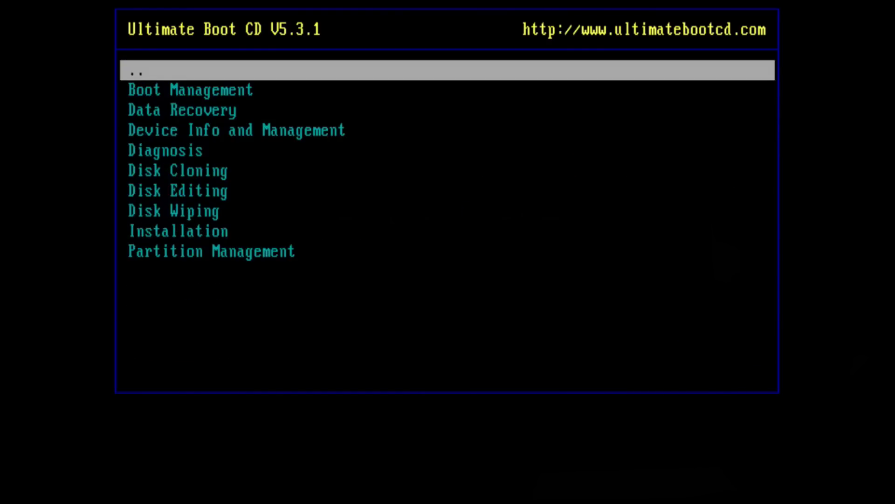
pyautogui.press('Down')
pyautogui.press('Down')
pyautogui.press('Down')
pyautogui.press('Down')
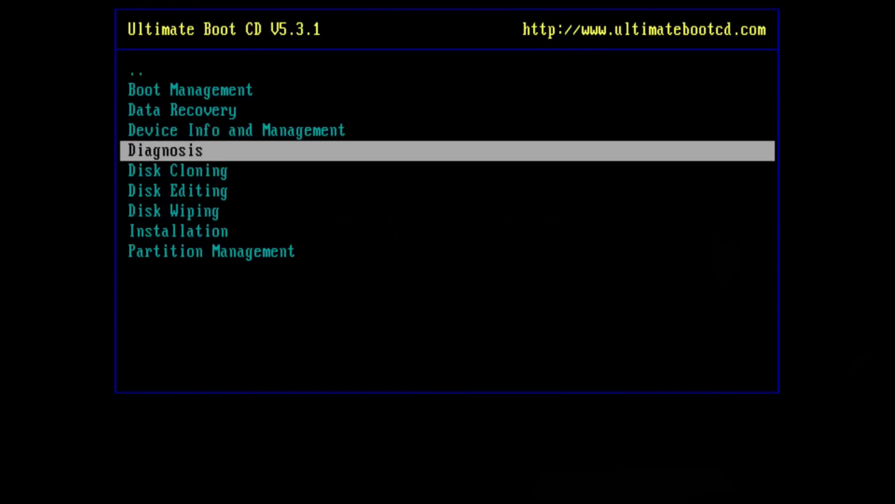
pyautogui.press('Return')
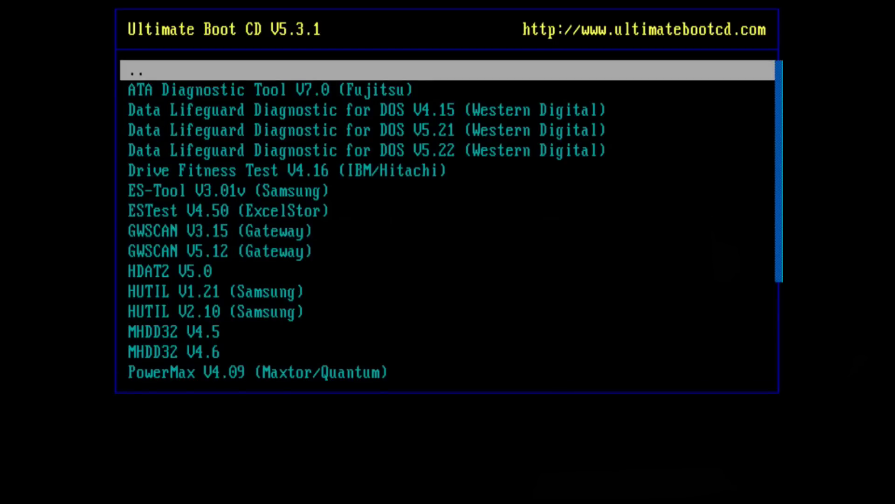
# - Launch Drive Fitness Test V4.16 (IBM/Hitachi)
pyautogui.press('Down')
pyautogui.press('Down')
pyautogui.press('Down')
pyautogui.press('Down')
pyautogui.press('Down')
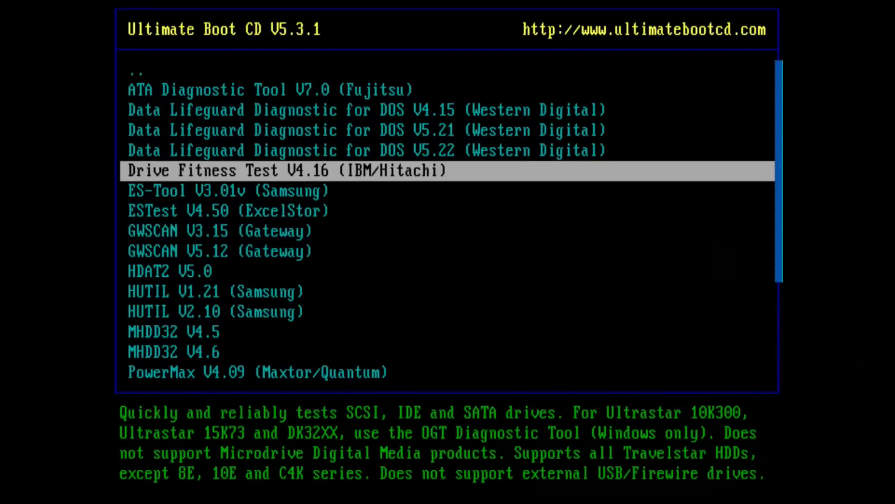
pyautogui.press('Return')
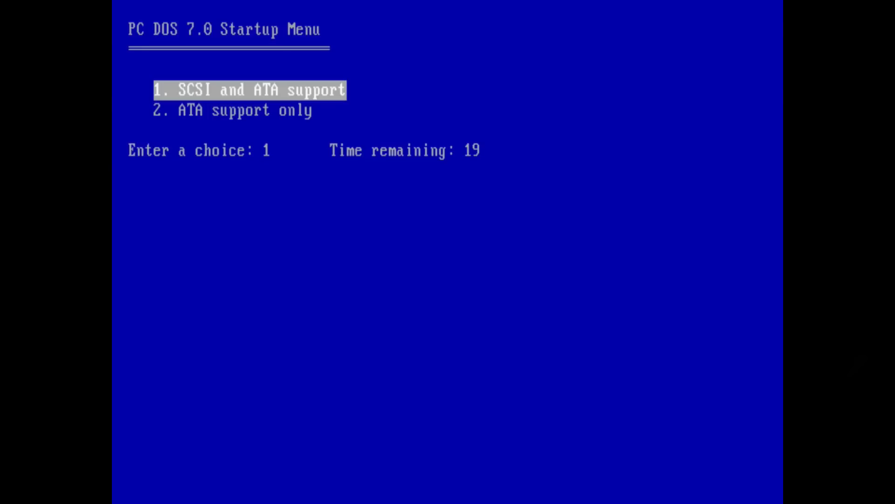
# - Start the test program with SCSI and ATA support for an Adaptec controller and accept its license agreement
pyautogui.press('Return')
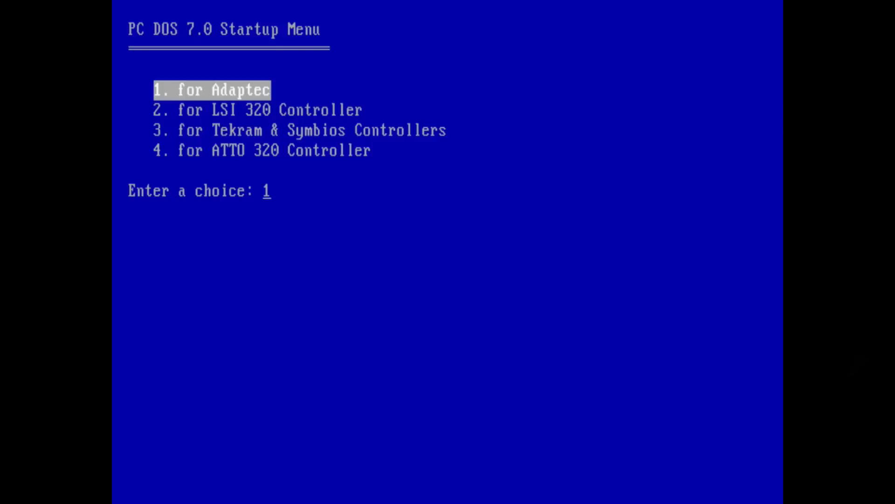
pyautogui.press('Return')
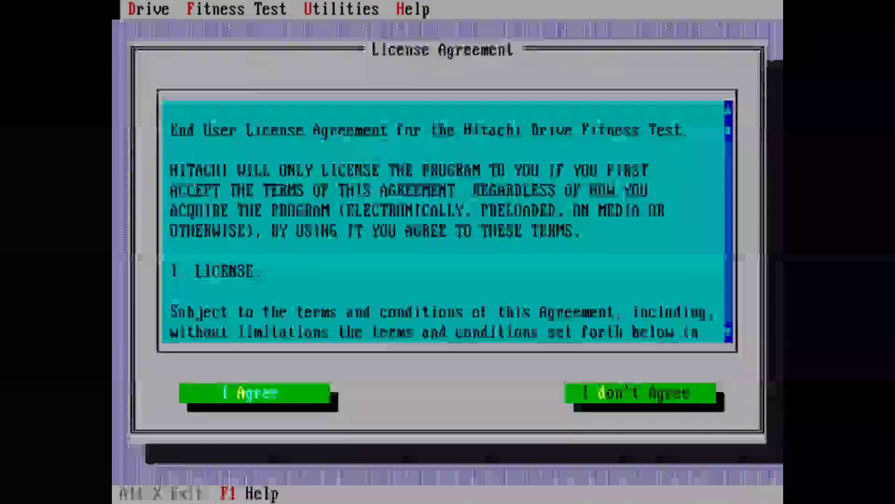
pyautogui.press('Return')
pyautogui.click(157, 9)
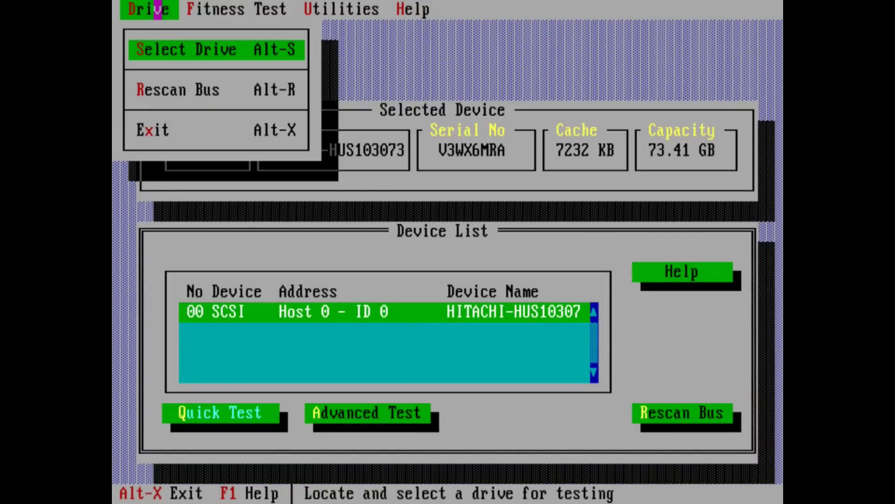
pyautogui.click(224, 8)
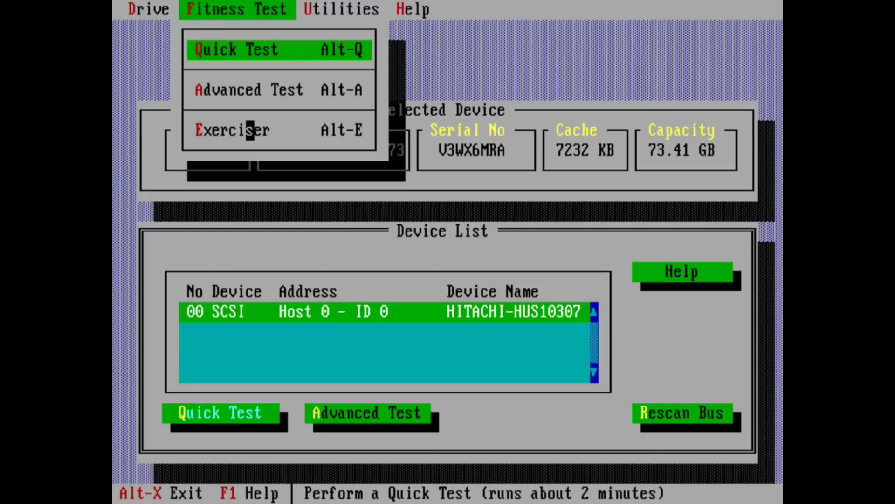
pyautogui.click(325, 9)
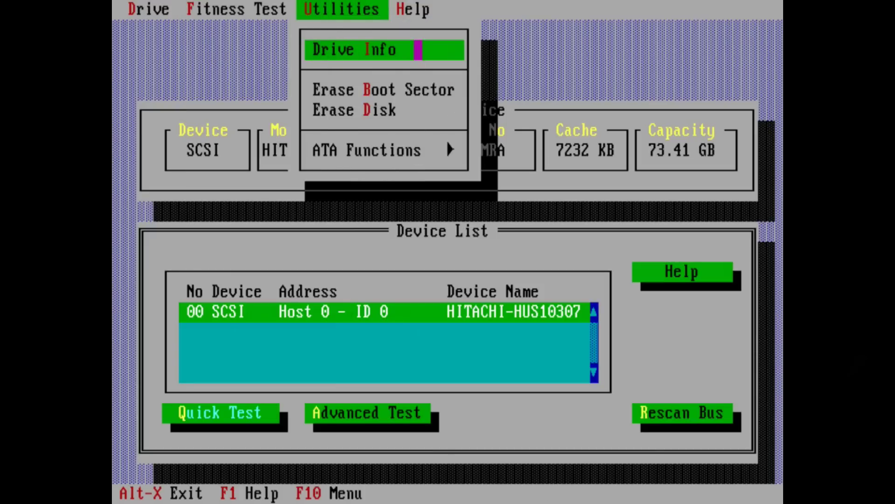
pyautogui.click(418, 9)
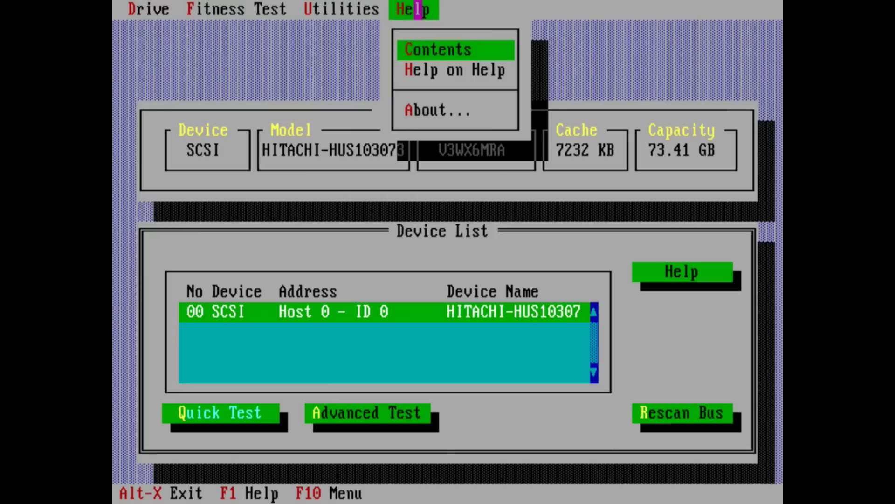
# - Open the drive information for the Hitachi SCSI drive and examine its specifications, mode page settings and ASPI details
pyautogui.click(325, 9)
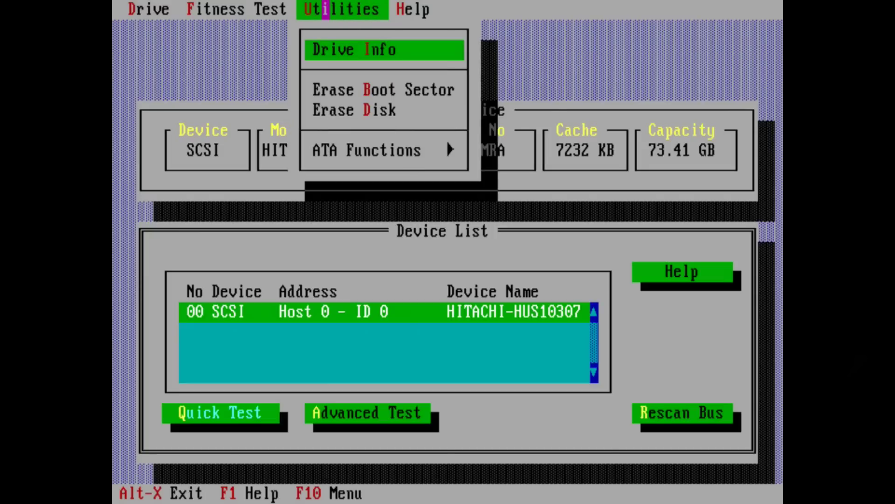
pyautogui.click(334, 49)
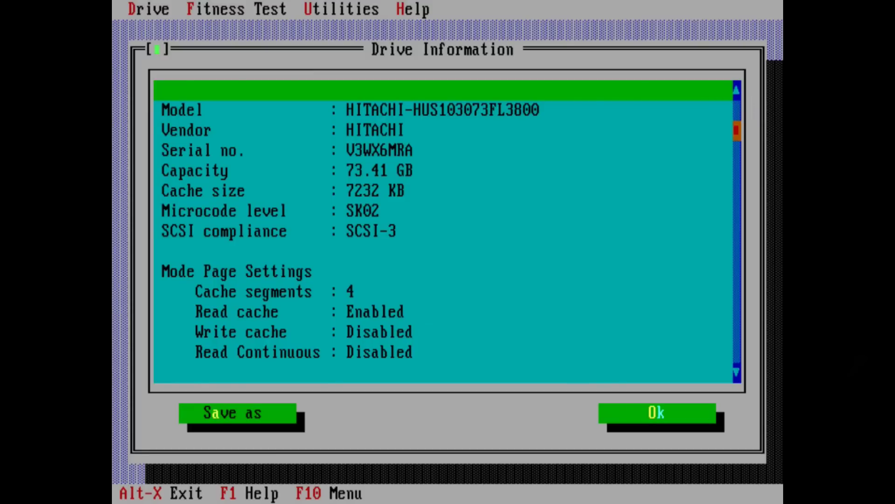
pyautogui.moveTo(737, 170); pyautogui.dragTo(732, 211)
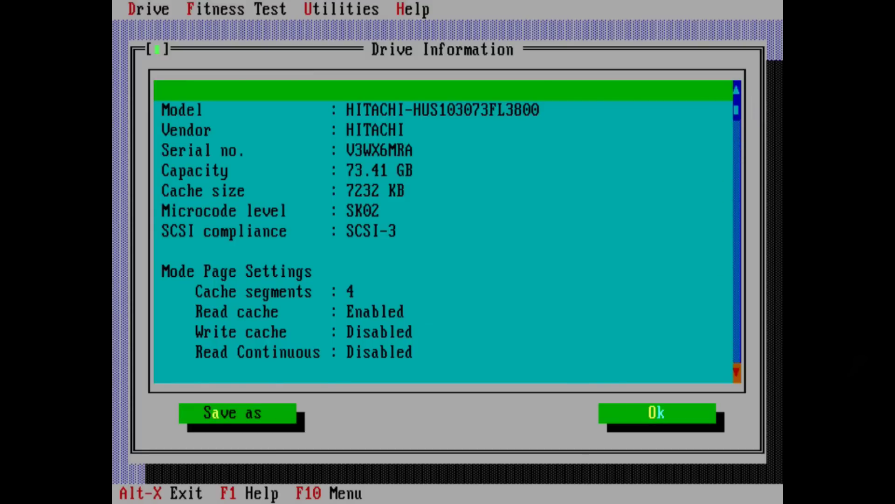
pyautogui.press('Down')
pyautogui.press('Down')
pyautogui.press('Down')
pyautogui.press('Down')
pyautogui.press('Down')
pyautogui.press('Down')
pyautogui.press('Down')
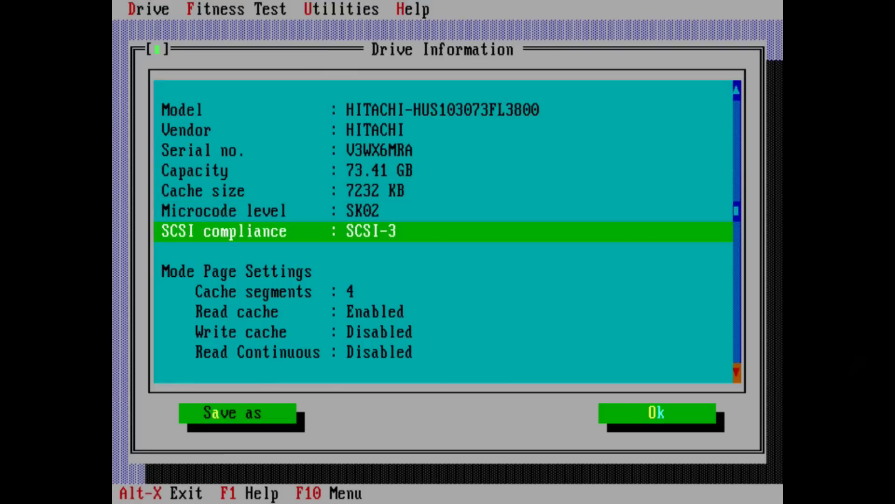
pyautogui.press('Down')
pyautogui.press('Down')
pyautogui.press('Down')
pyautogui.press('Down')
pyautogui.press('Down')
pyautogui.press('Down')
pyautogui.press('Down')
pyautogui.press('Down')
pyautogui.press('Down')
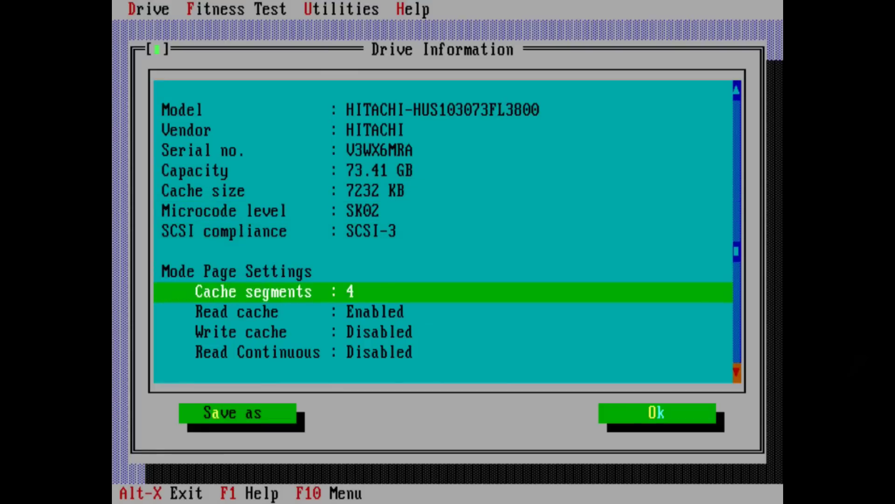
pyautogui.press('Down')
pyautogui.press('Down')
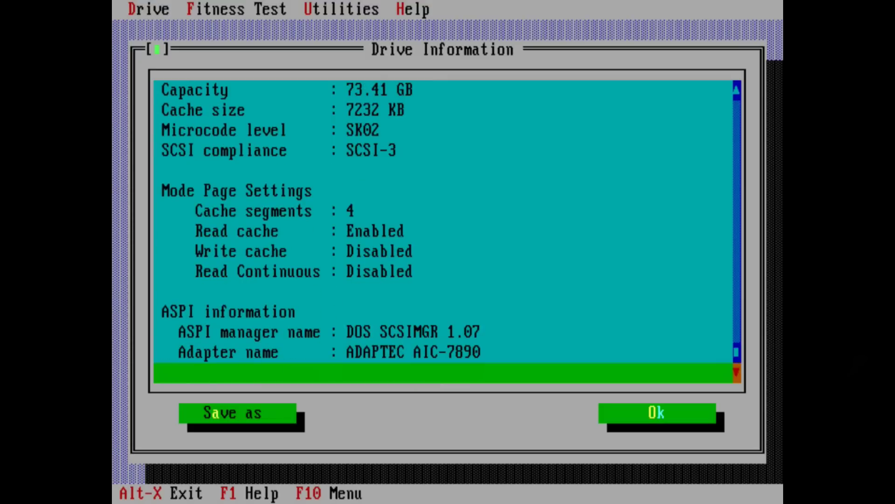
pyautogui.press('Up')
pyautogui.press('Up')
pyautogui.press('Up')
pyautogui.press('Up')
pyautogui.press('Up')
pyautogui.press('Up')
pyautogui.press('Up')
pyautogui.press('Up')
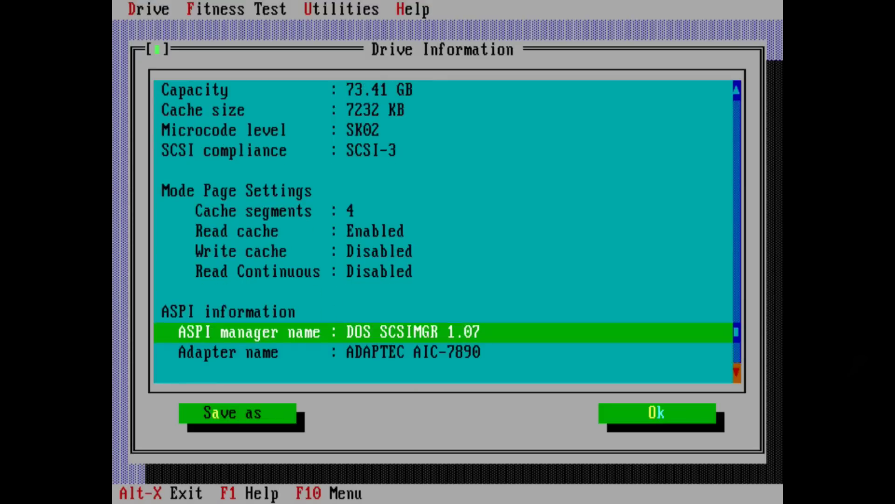
pyautogui.press('Up')
pyautogui.press('Up')
pyautogui.press('Up')
pyautogui.press('Up')
pyautogui.press('Up')
pyautogui.press('Up')
pyautogui.press('Up')
pyautogui.press('Up')
pyautogui.press('Up')
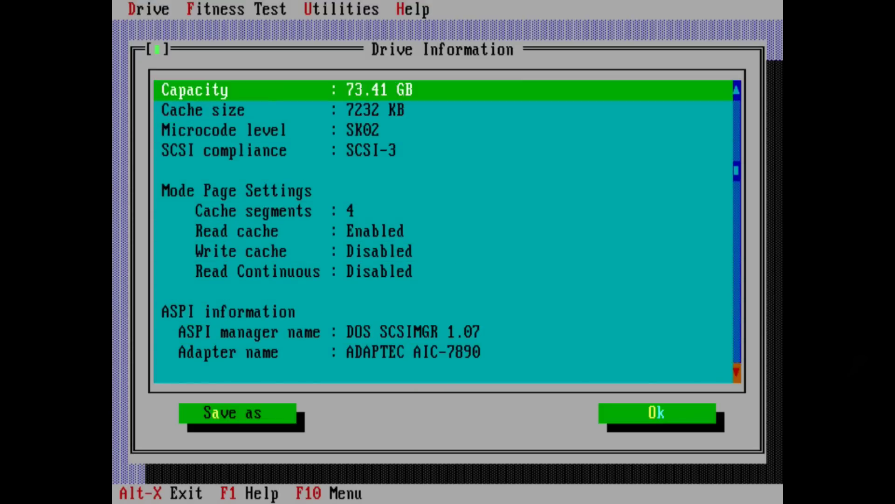